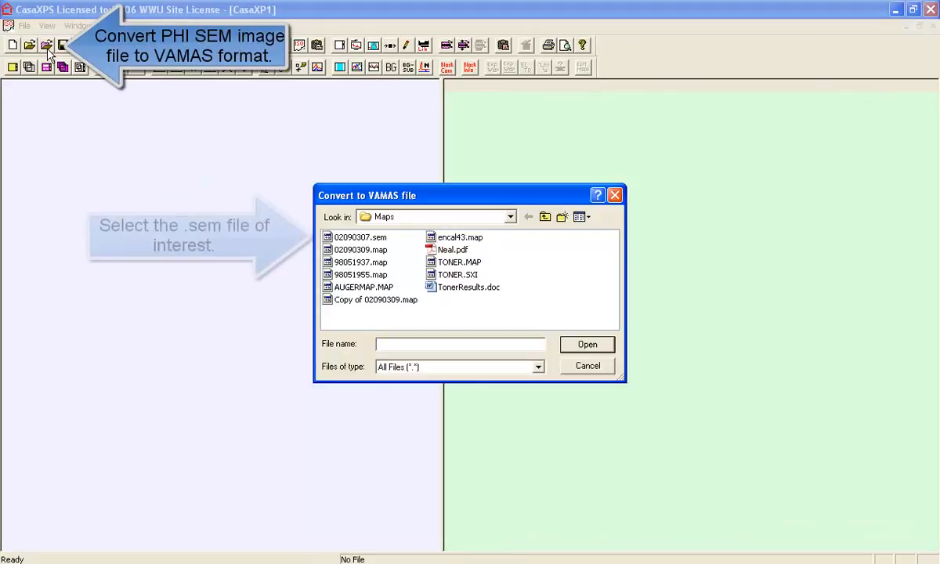
# Convert the 02090307.sem image file in the Maps folder to VAMAS format.
pyautogui.click(364, 237)
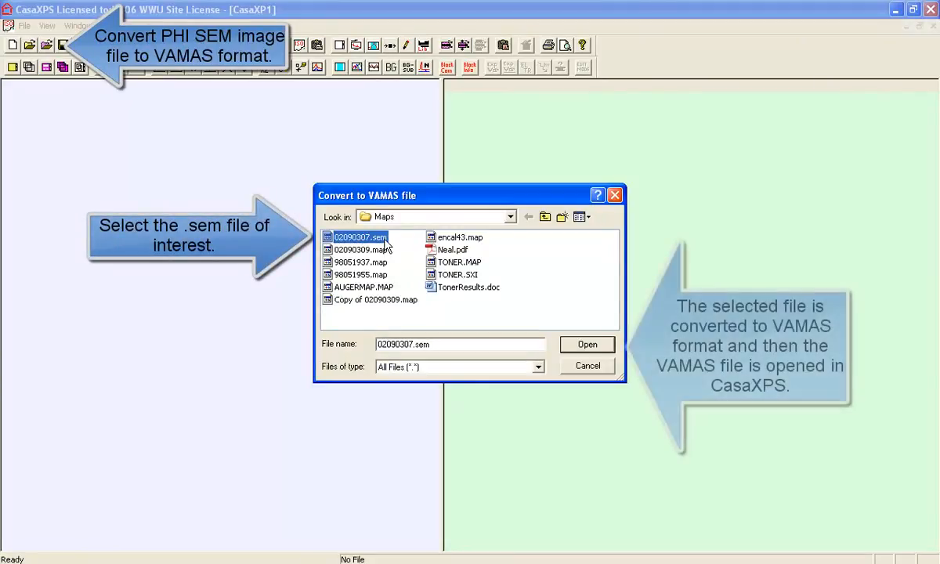
pyautogui.doubleClick(330, 242)
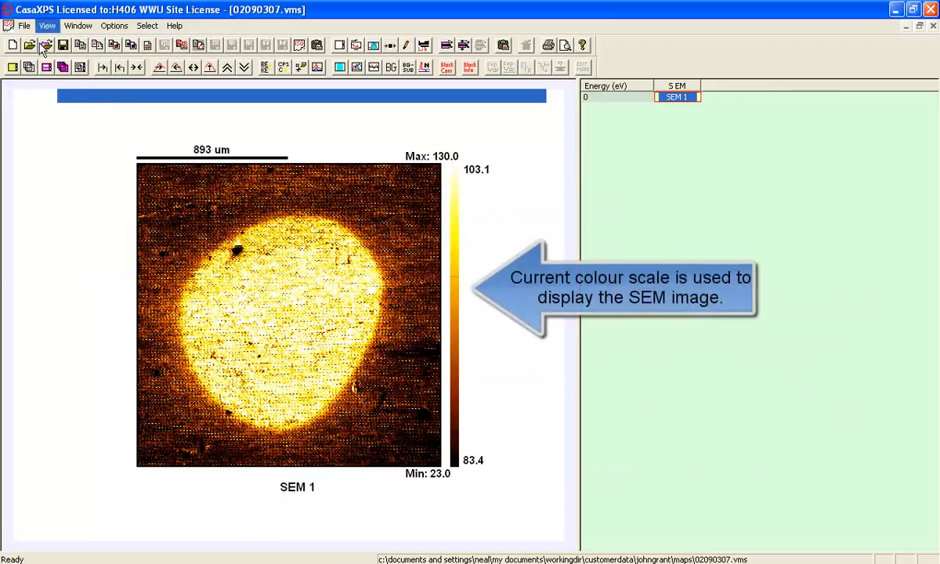
# Check the Maps folder for the converted 02090307.vms file without starting another conversion.
pyautogui.click(25, 26)
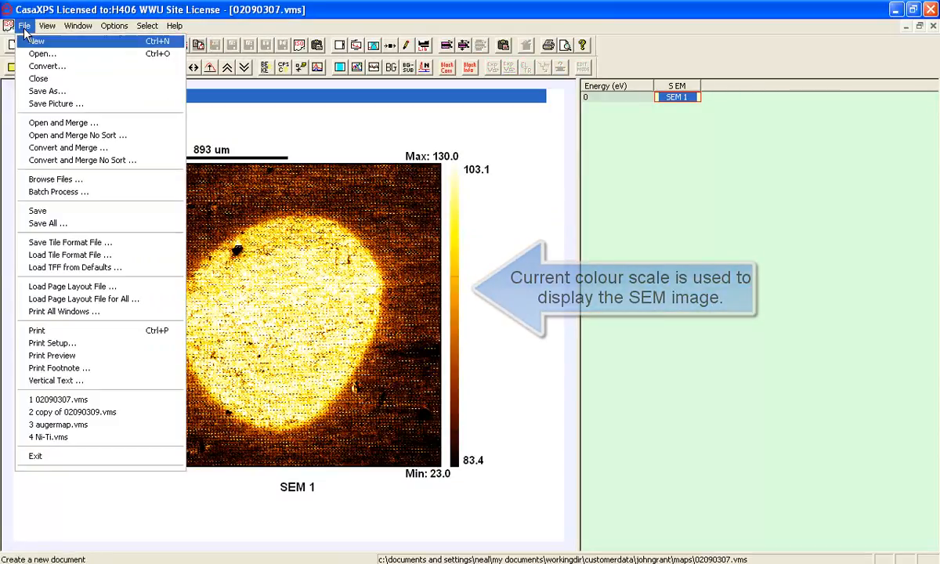
pyautogui.click(36, 65)
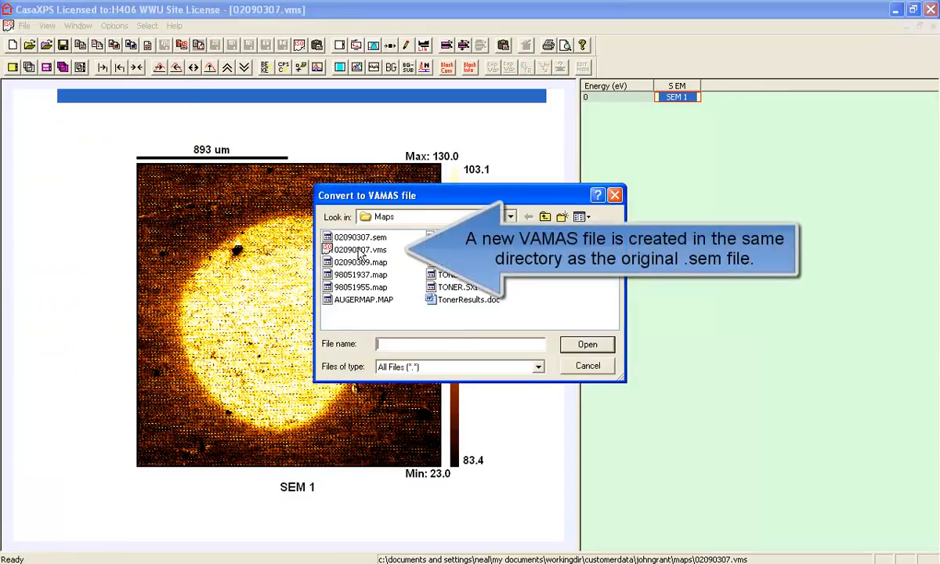
pyautogui.click(360, 250)
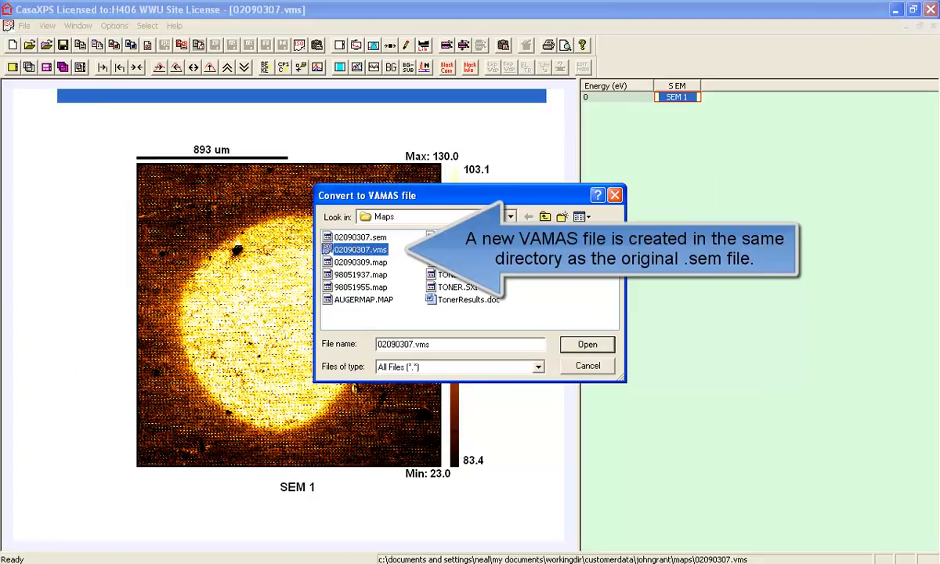
pyautogui.click(615, 196)
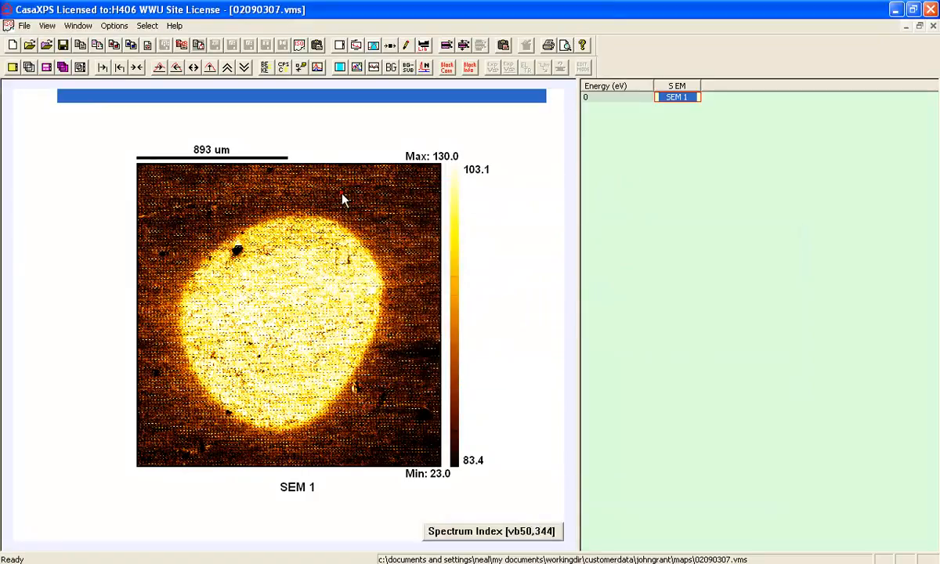
# Open the Colour Scales settings of Image Processing beside the SEM image and examine the image's intensity thresholds.
pyautogui.click(113, 25)
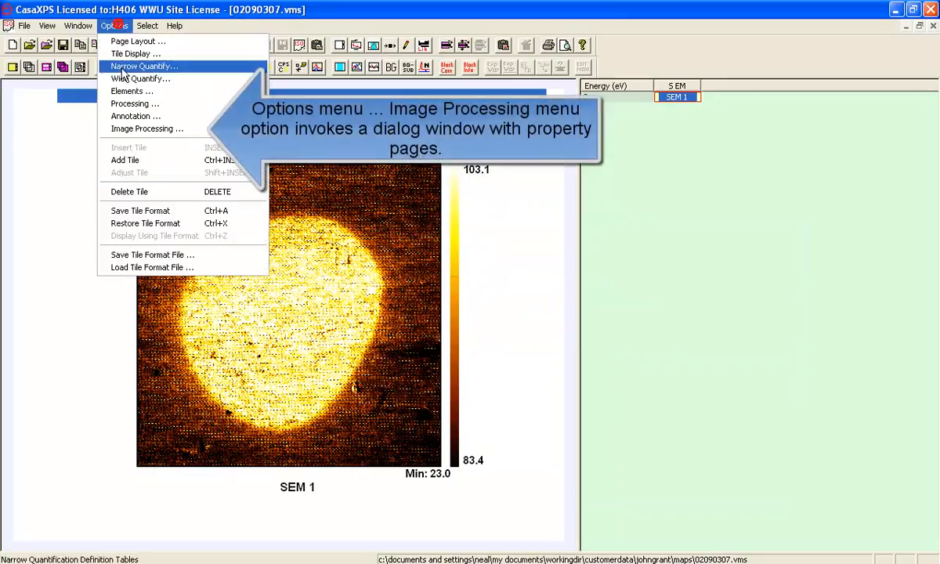
pyautogui.click(129, 131)
pyautogui.moveTo(392, 116); pyautogui.dragTo(644, 169)
pyautogui.click(651, 192)
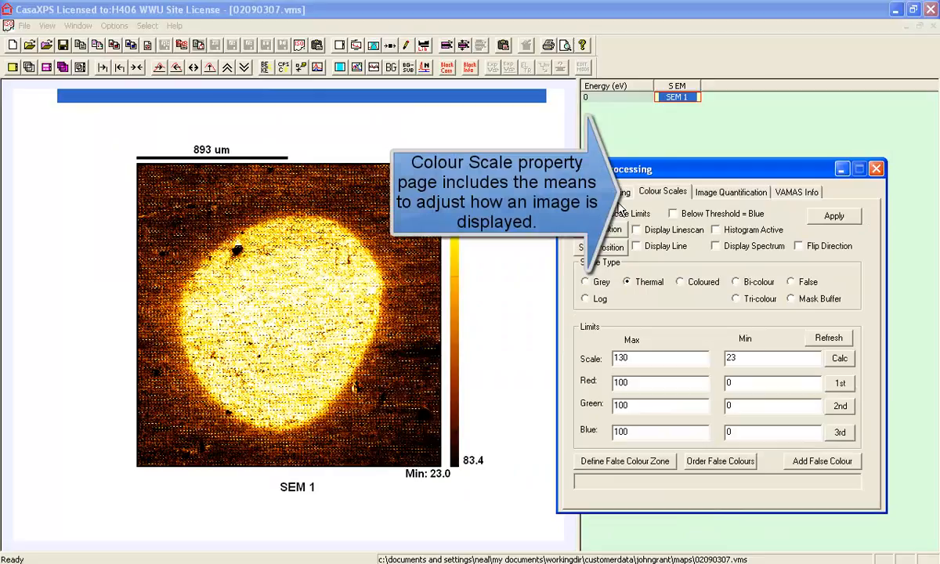
pyautogui.click(472, 461)
pyautogui.click(472, 170)
pyautogui.click(449, 157)
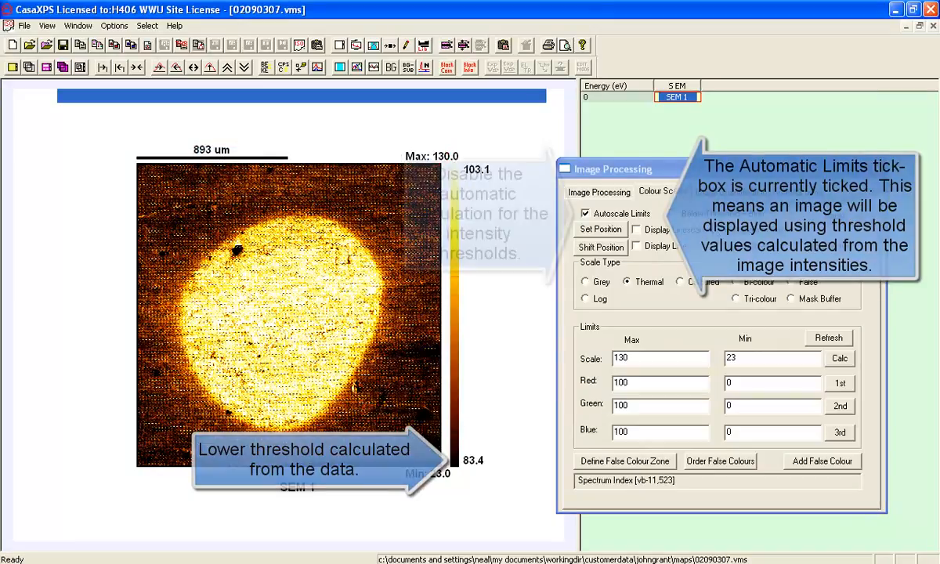
# Disable Autoscale Limits and apply scale limits of 200 maximum and 0 minimum to the SEM image.
pyautogui.click(602, 211)
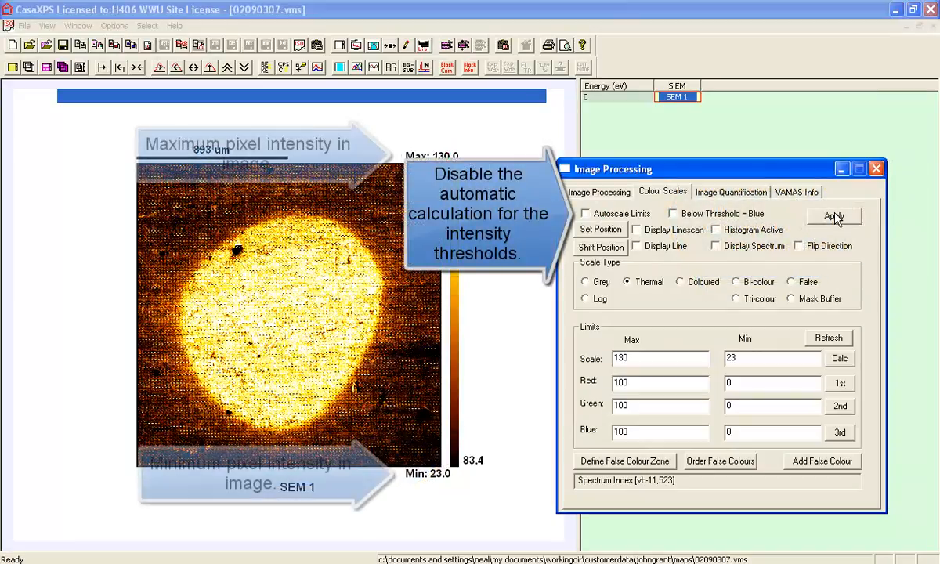
pyautogui.doubleClick(730, 357)
pyautogui.write('0')
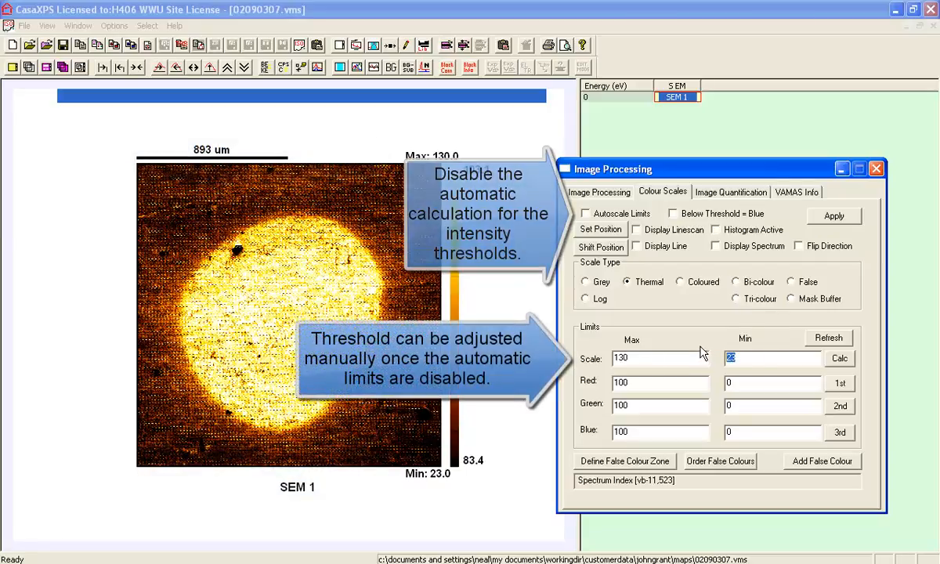
pyautogui.write('200')
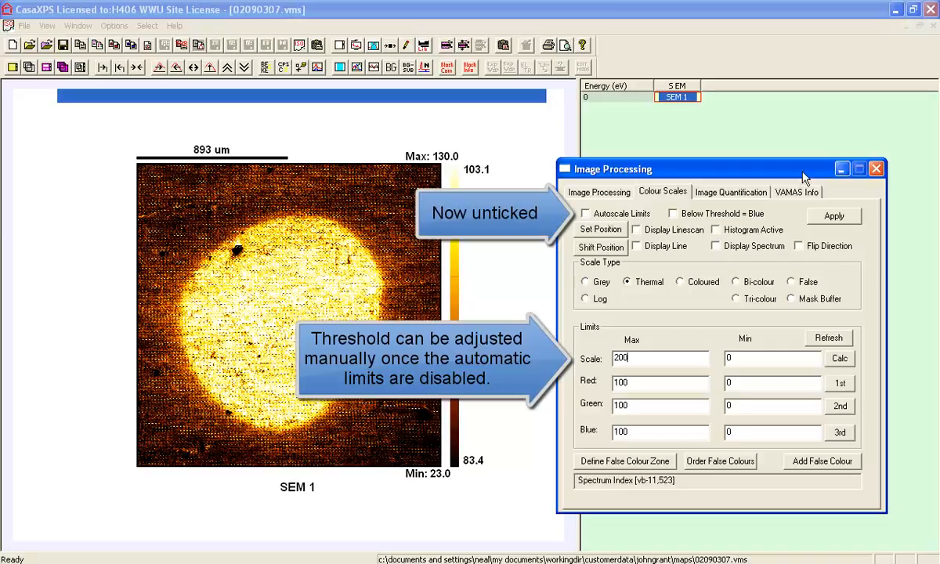
pyautogui.click(832, 217)
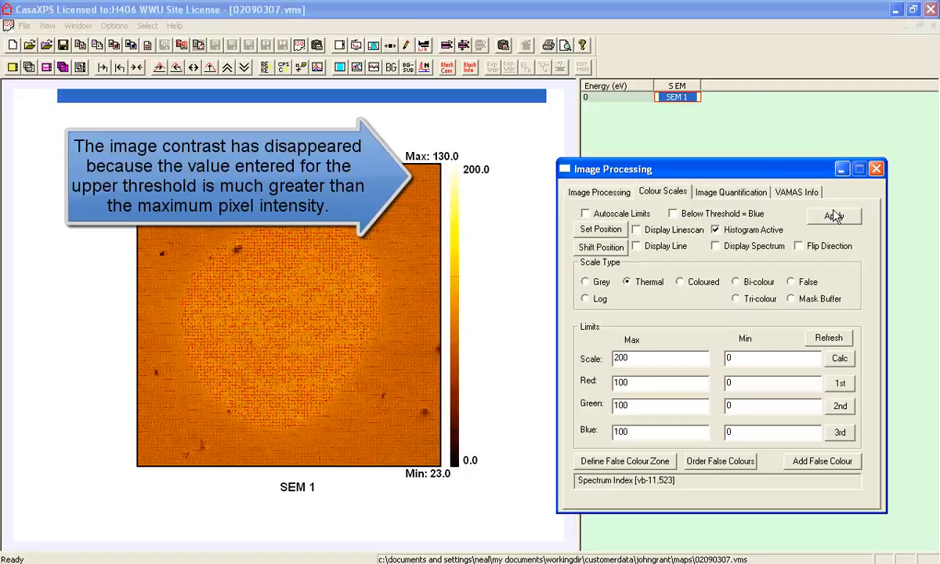
# Display the pixel intensity histogram over the image and apply a threshold range of about 74.2 to 95.1 marked on it.
pyautogui.click(832, 220)
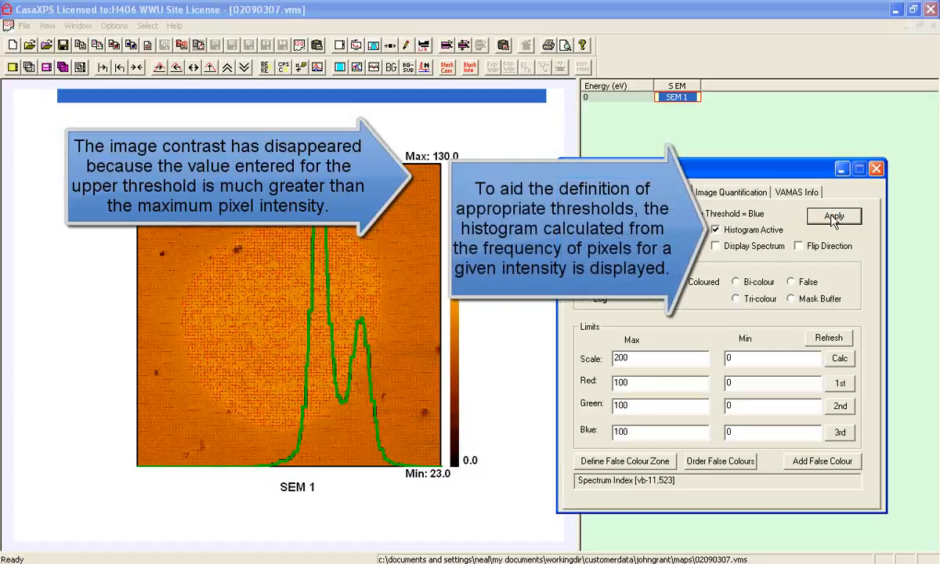
pyautogui.click(285, 348)
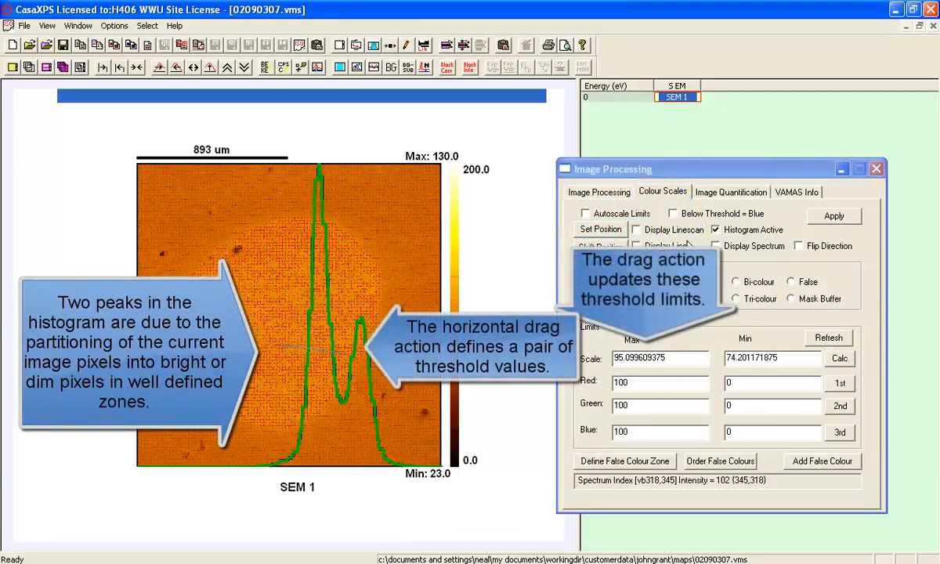
pyautogui.click(839, 217)
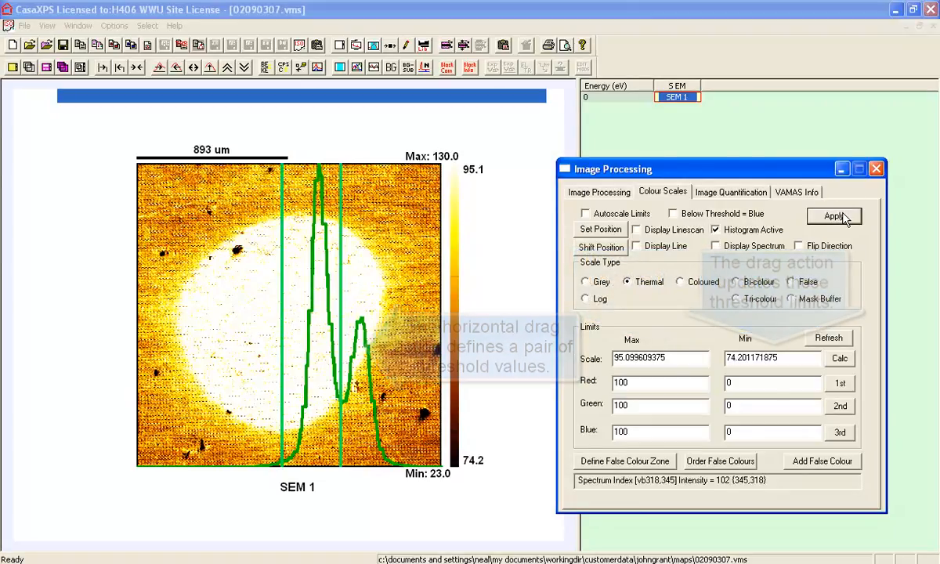
# Apply a histogram threshold range of about 96.1 to 130 and change the scale type to Coloured.
pyautogui.moveTo(345, 370); pyautogui.dragTo(470, 454)
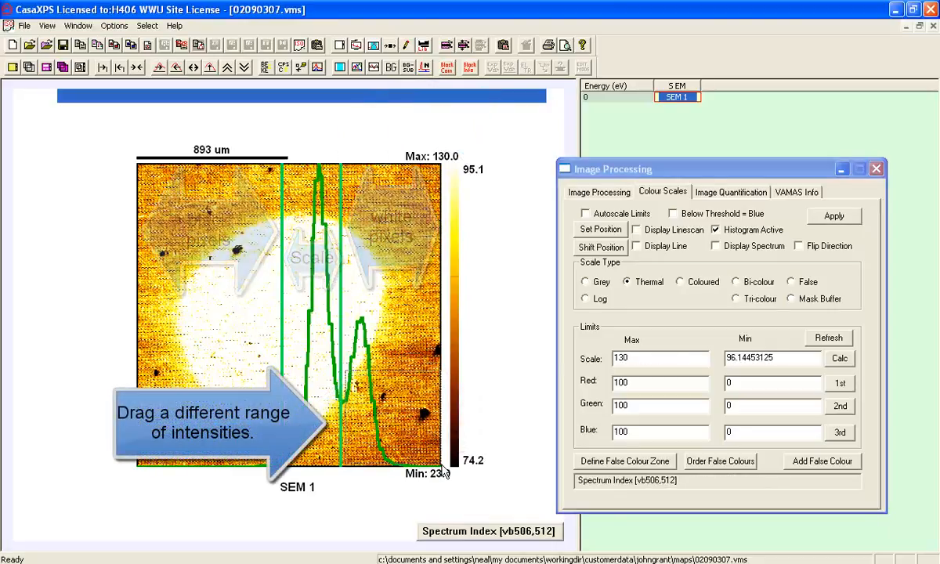
pyautogui.click(833, 217)
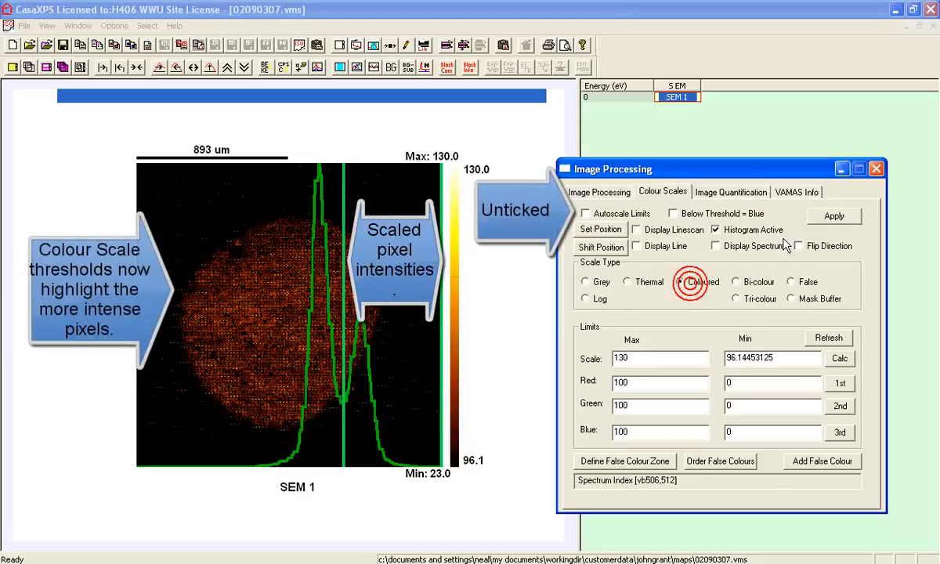
pyautogui.click(819, 223)
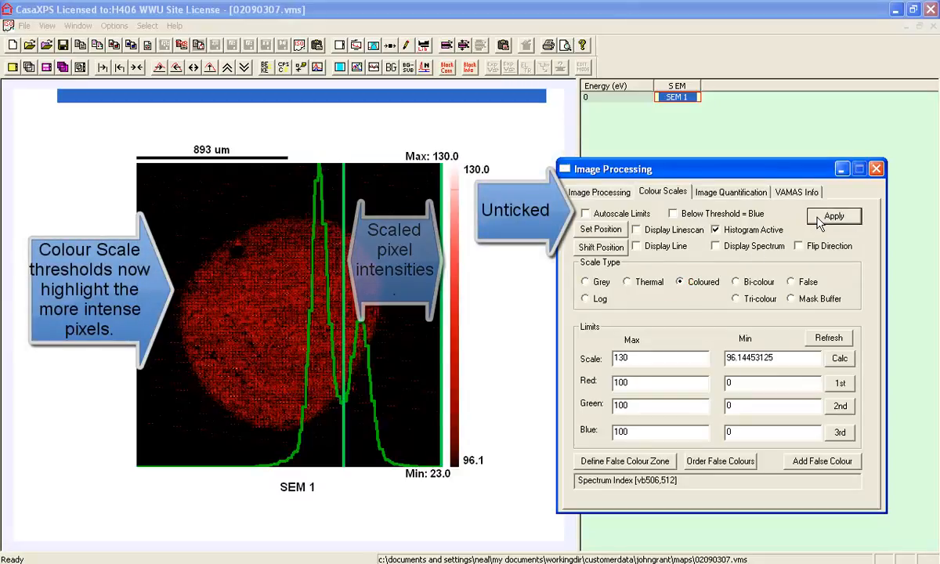
# Replace the histogram with the linescan and line displays, and mark a diagonal linescan across the bright spot.
pyautogui.click(636, 230)
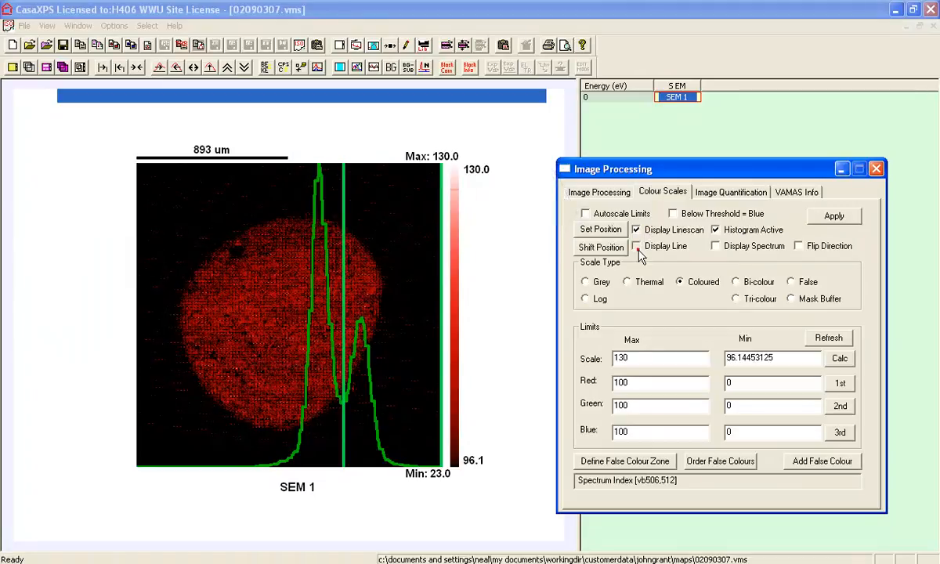
pyautogui.click(827, 216)
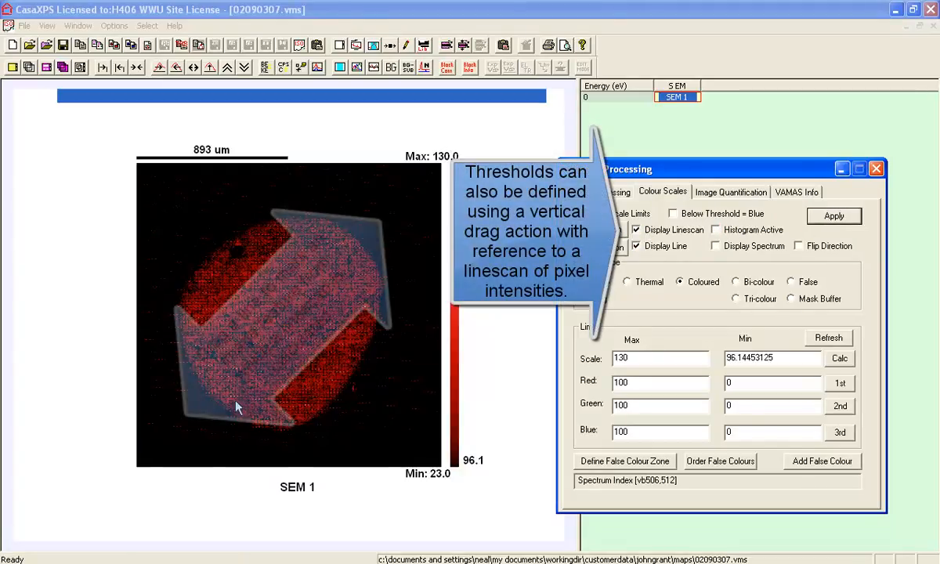
pyautogui.moveTo(177, 426); pyautogui.dragTo(384, 212)
pyautogui.click(599, 231)
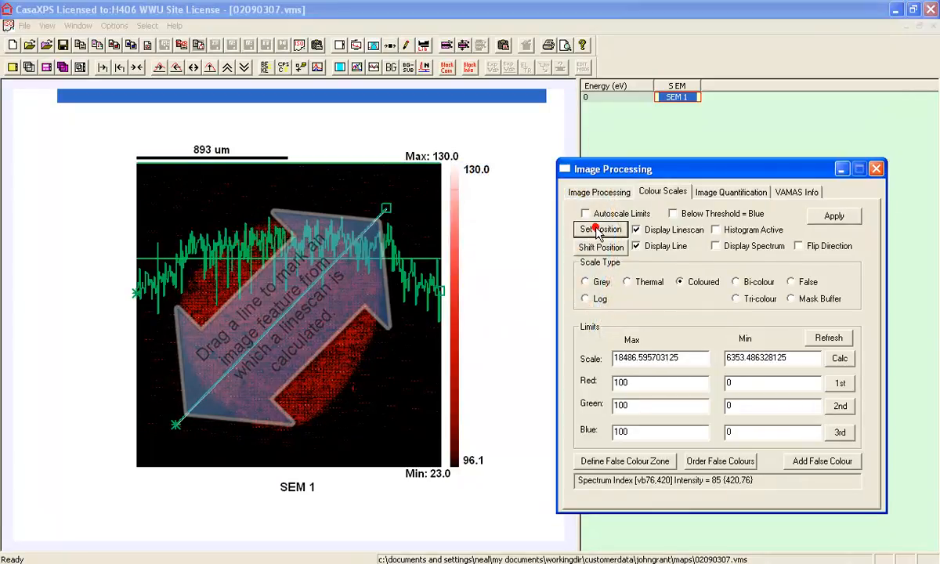
# Apply linescan thresholds of about 83.2 to 112.2, and narrow them to about 95.1 to 109.1 to highlight only the spot.
pyautogui.moveTo(147, 298); pyautogui.dragTo(420, 213)
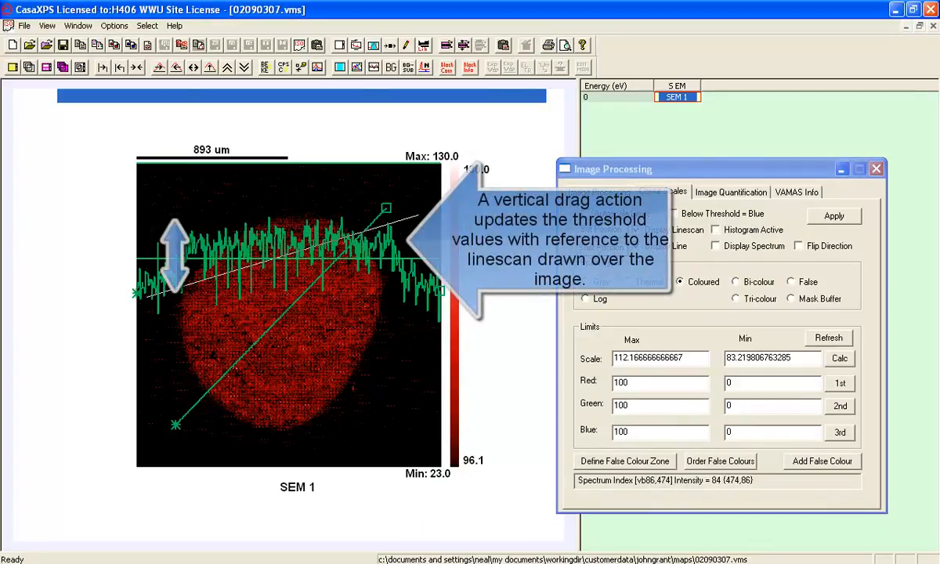
pyautogui.click(847, 217)
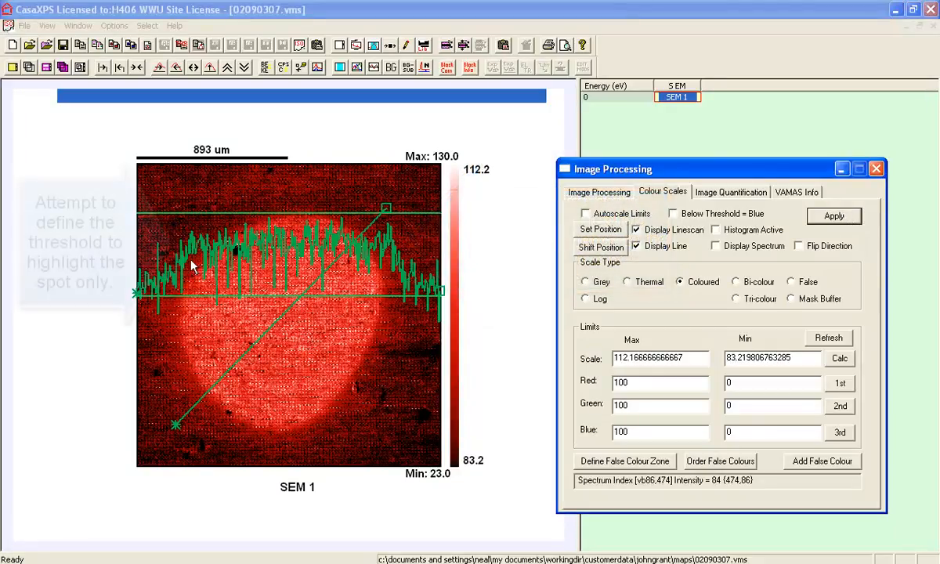
pyautogui.click(396, 256)
pyautogui.moveTo(396, 250); pyautogui.dragTo(389, 209)
pyautogui.click(822, 219)
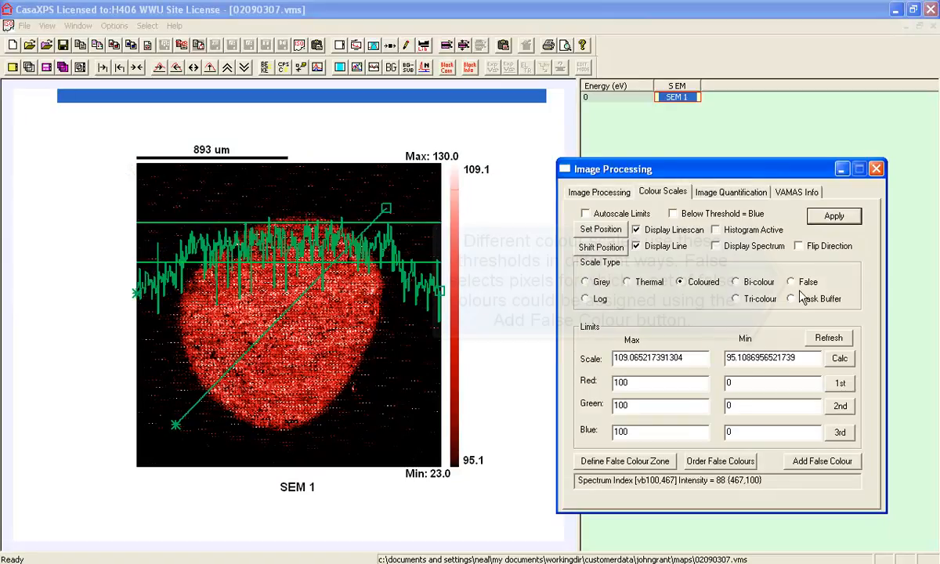
# Preview the SEM image with the False scale type and switch it to Grey.
pyautogui.click(828, 221)
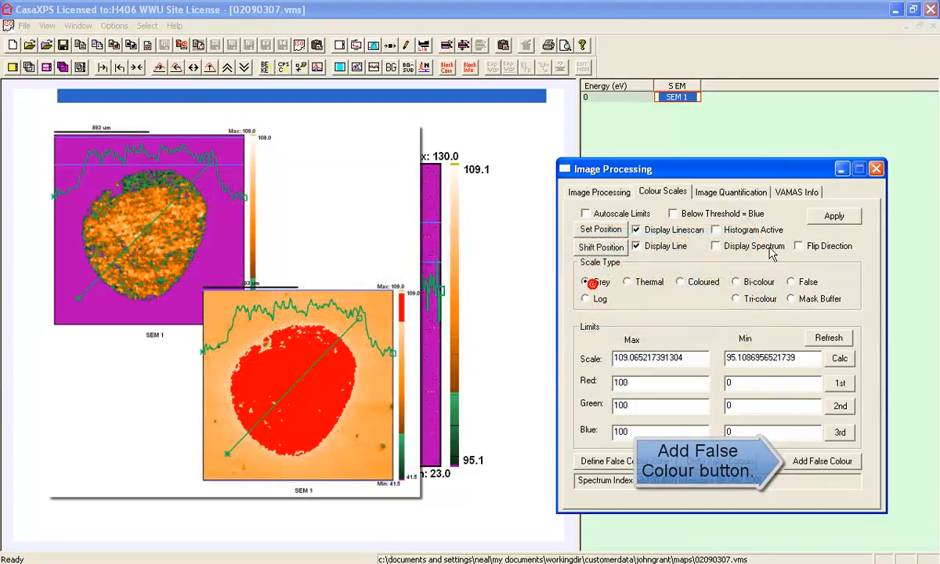
pyautogui.click(831, 217)
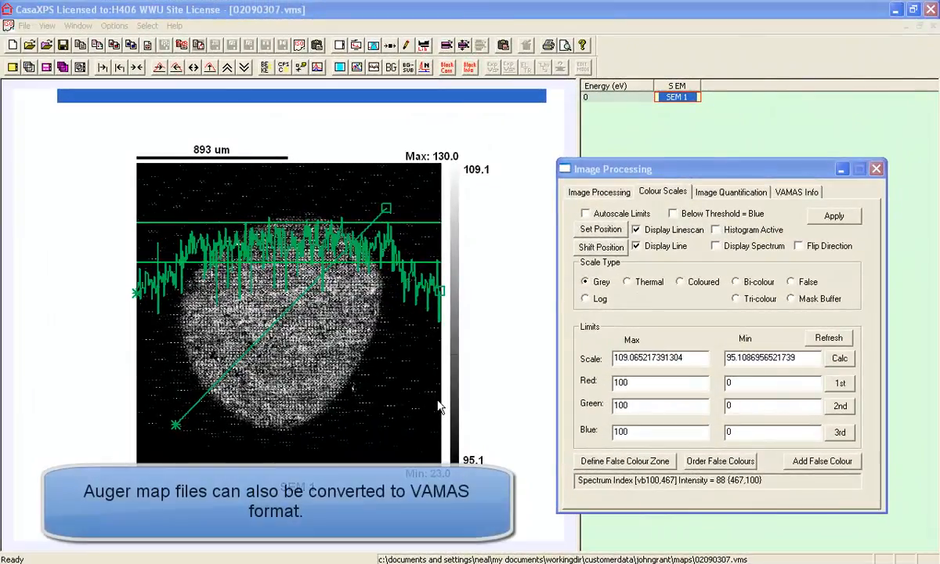
# Re-enable Autoscale Limits for the SEM image and convert AUGERMAP.MAP to VAMAS format.
pyautogui.click(586, 214)
pyautogui.click(835, 215)
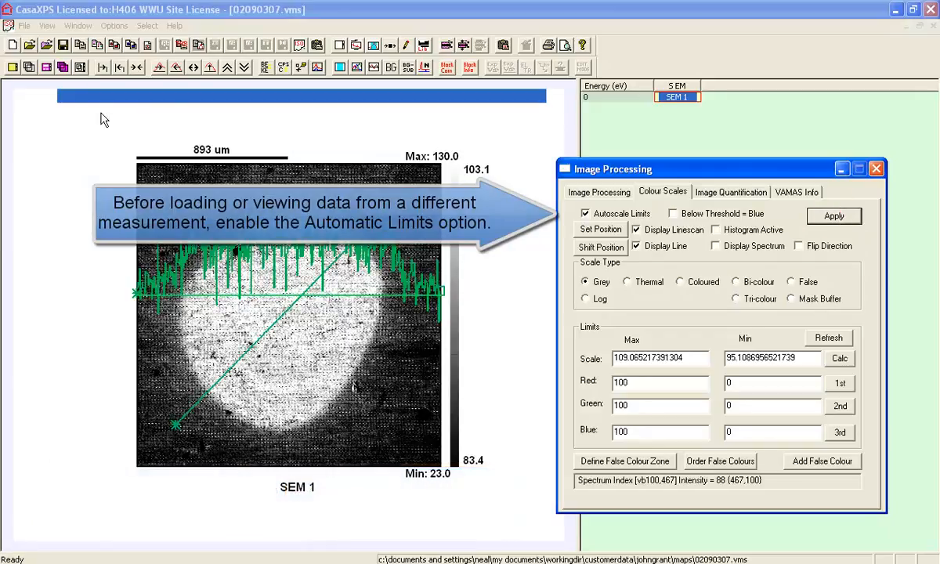
pyautogui.click(46, 45)
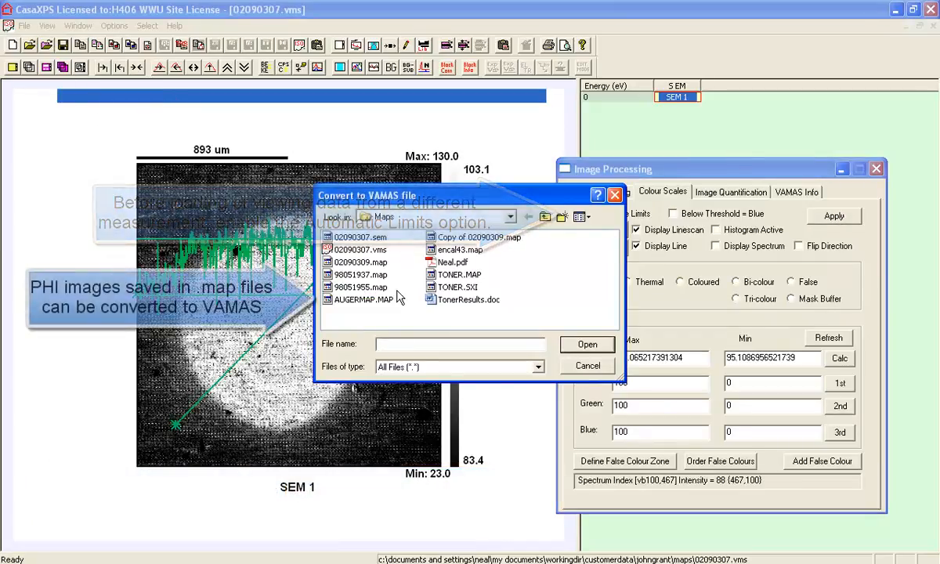
pyautogui.click(365, 302)
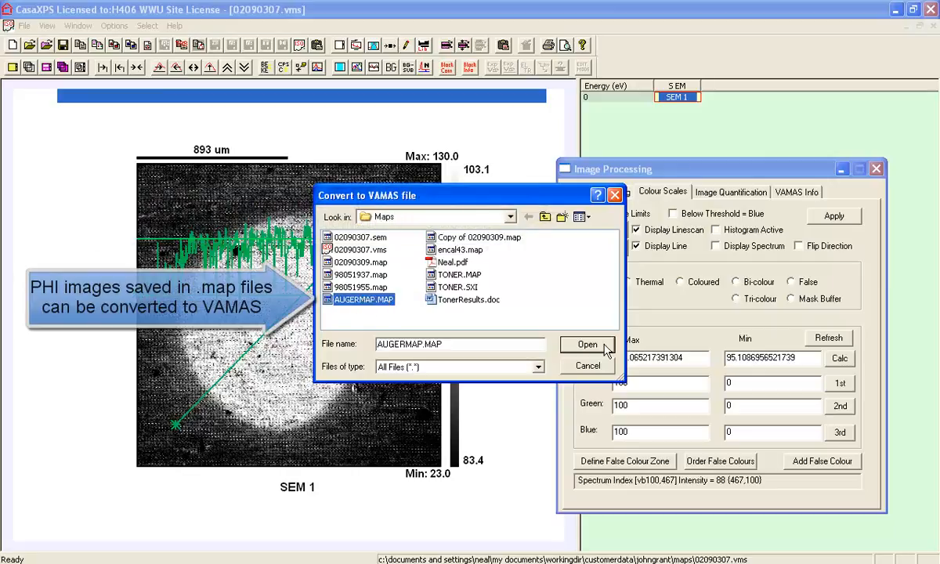
pyautogui.click(604, 345)
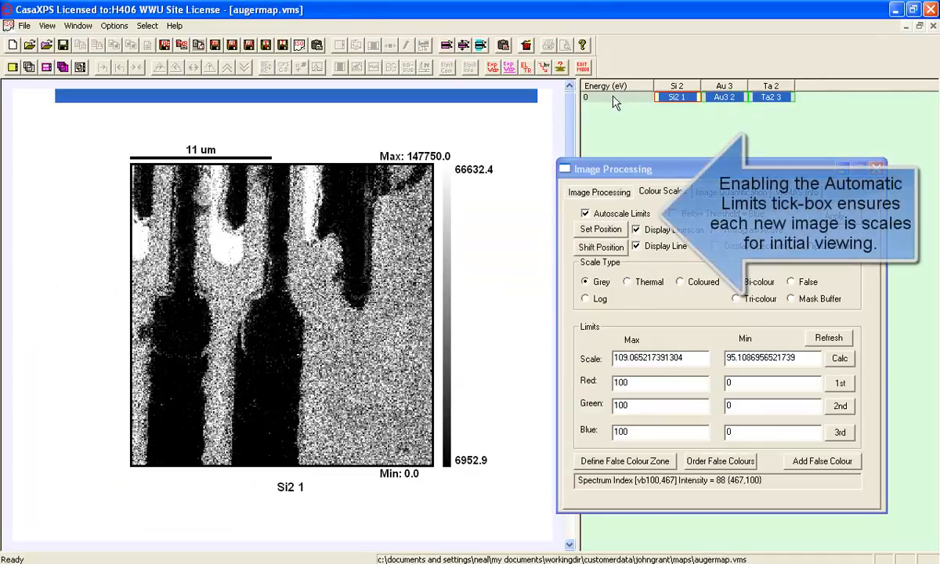
# View the Au3 2, Ta2 3 and Si2 1 Auger map images in turn to compare their automatically scaled intensities.
pyautogui.click(724, 97)
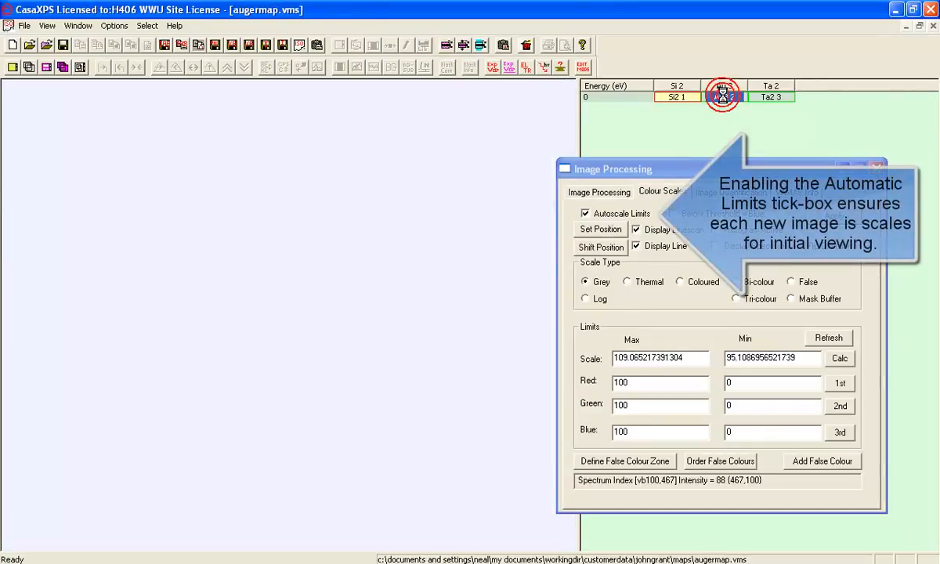
pyautogui.click(770, 98)
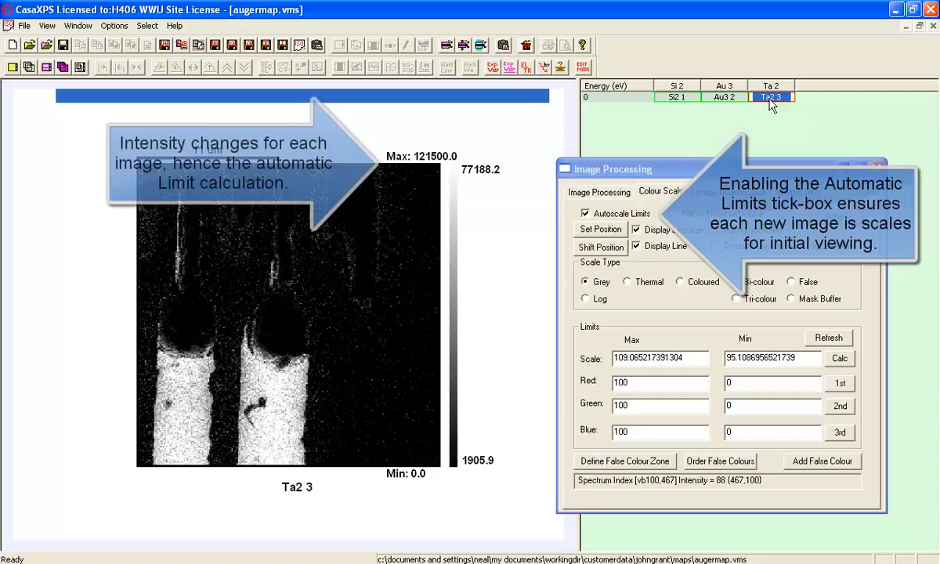
pyautogui.click(676, 97)
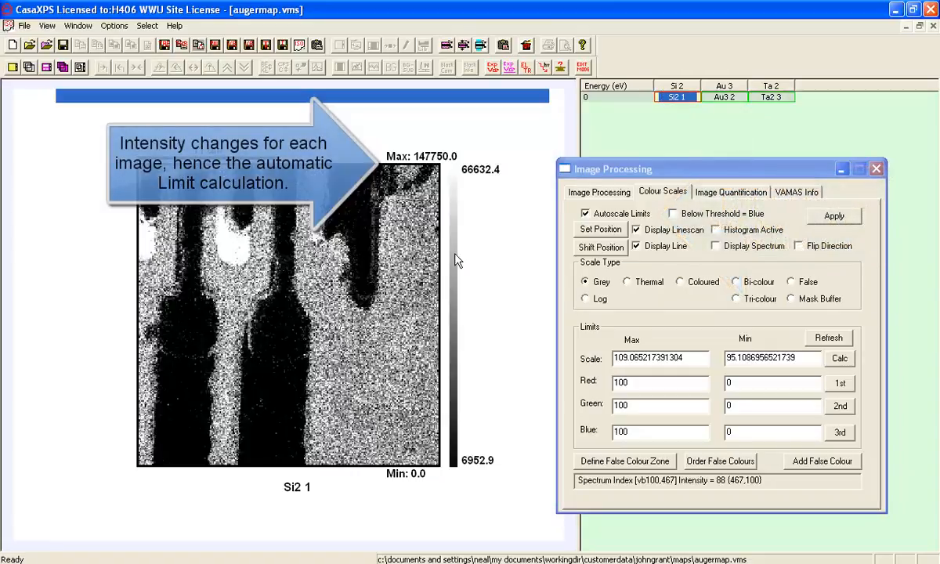
pyautogui.click(364, 327)
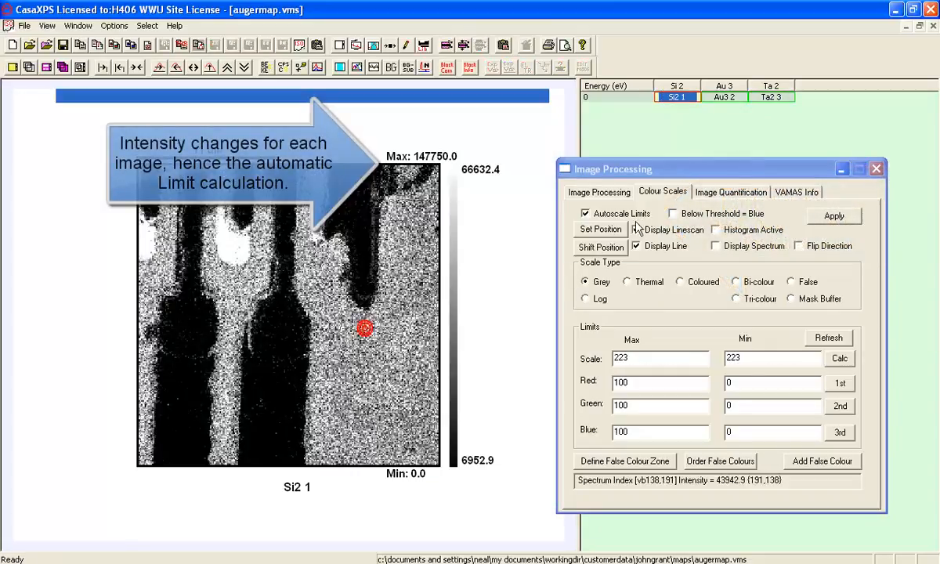
# Show the histogram on the Si2 1 image and use it to apply fixed limits of about 64063.5 to 146018.6, with Autoscale Limits off.
pyautogui.click(715, 230)
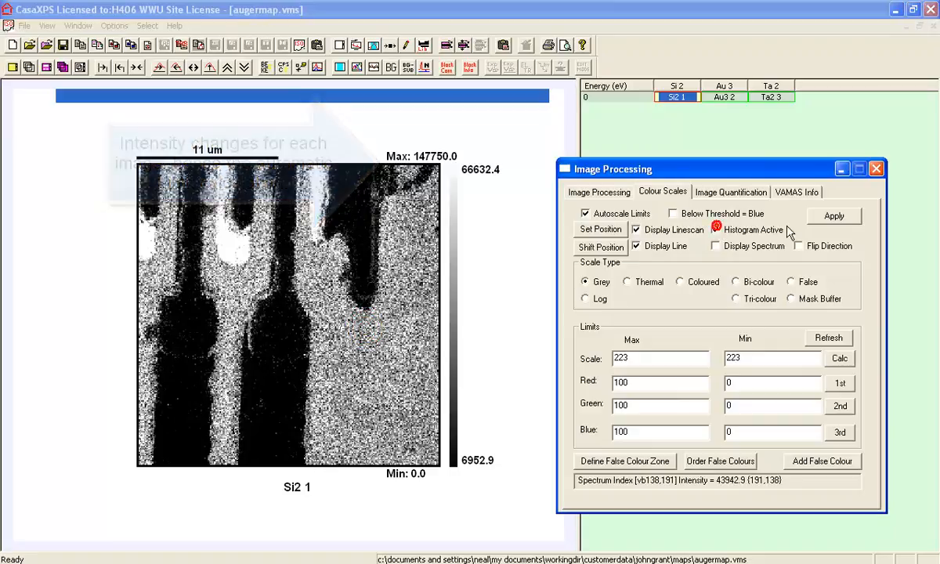
pyautogui.click(837, 217)
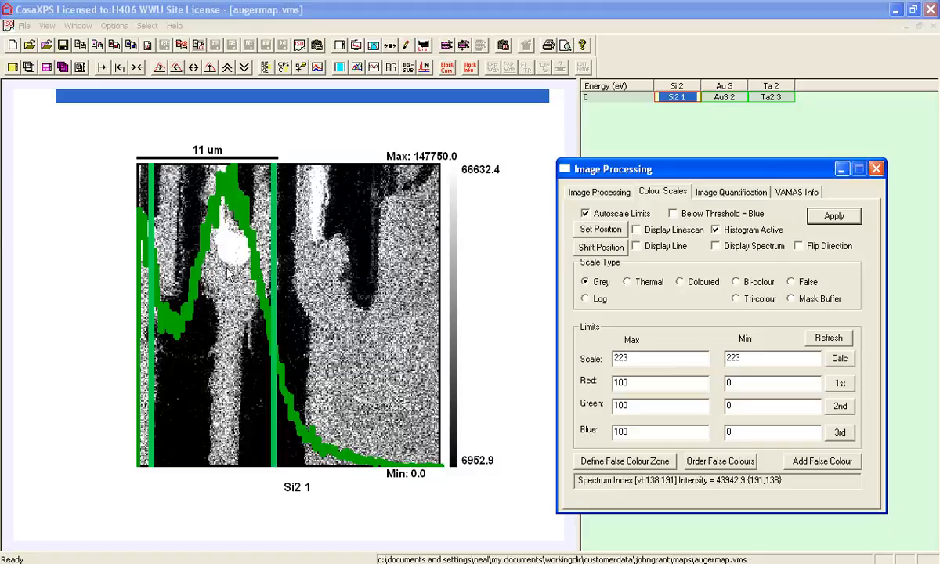
pyautogui.click(252, 354)
pyautogui.moveTo(431, 443); pyautogui.dragTo(441, 451)
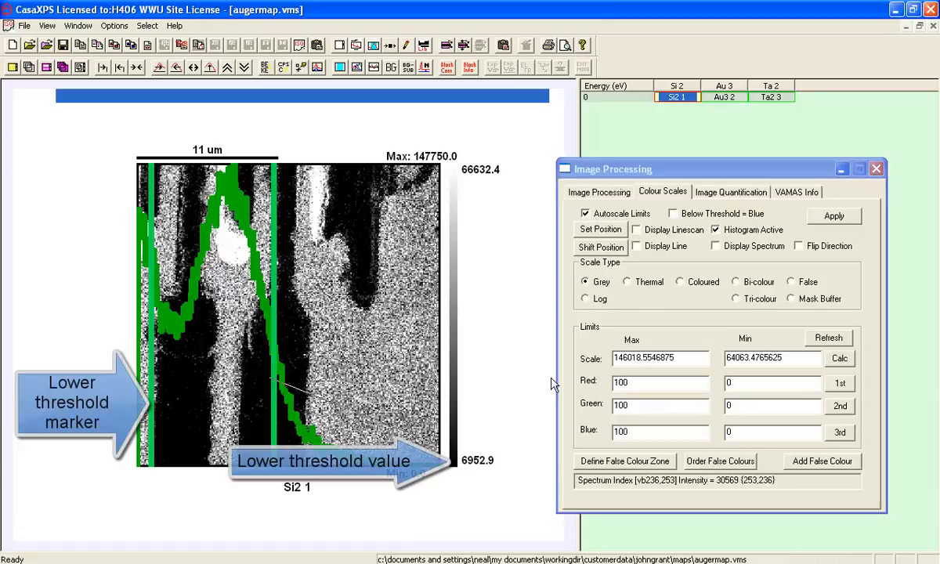
pyautogui.click(822, 220)
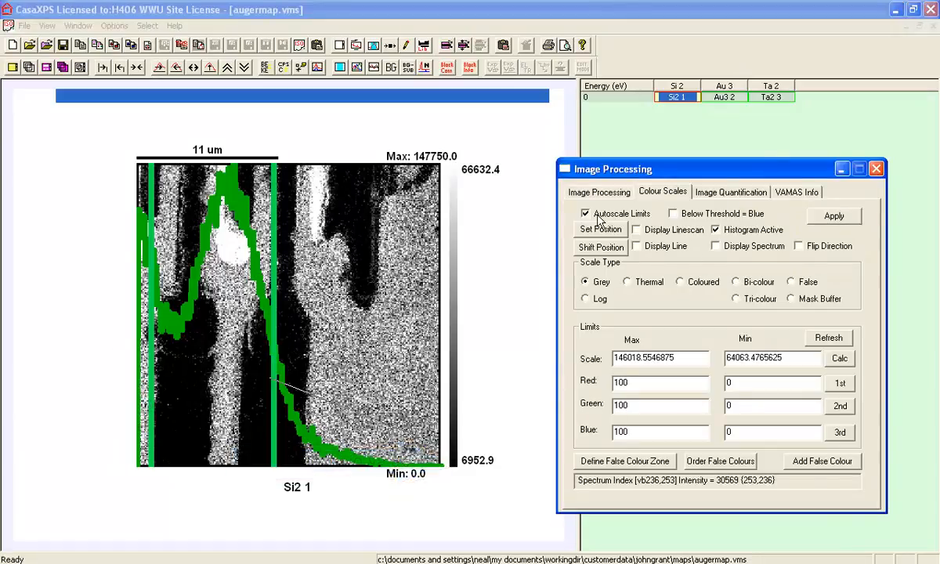
pyautogui.click(828, 220)
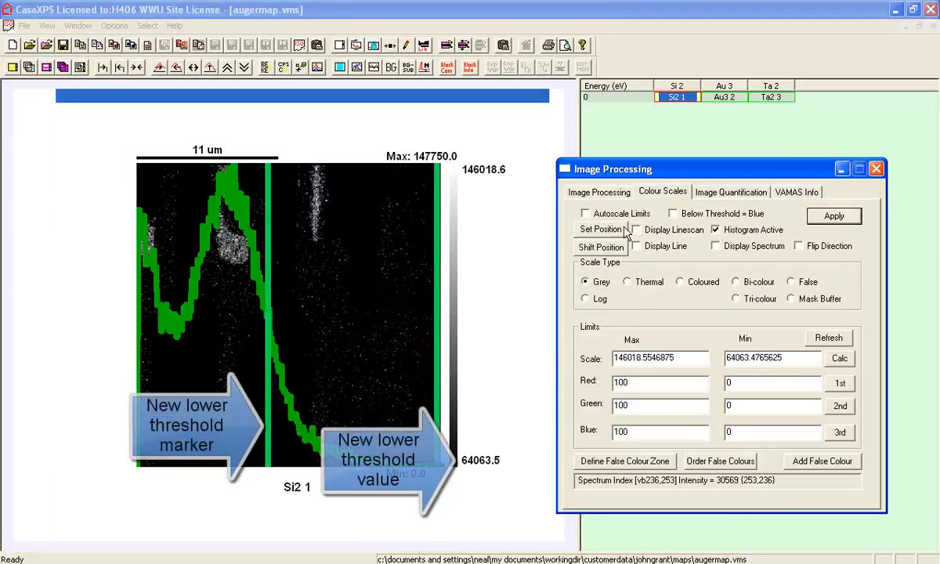
# Hide the histogram and display the Si2 1 image with the Coloured scale type.
pyautogui.click(835, 215)
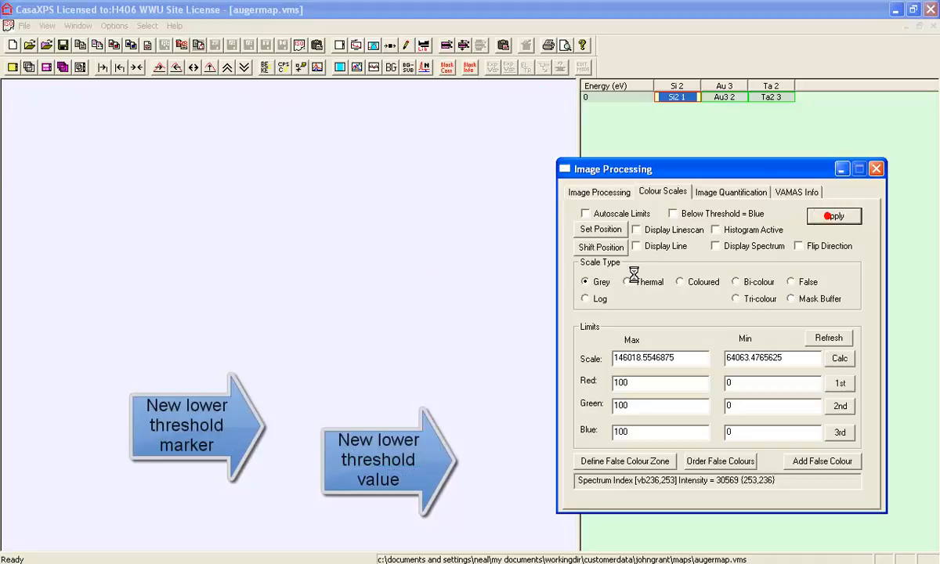
pyautogui.click(693, 284)
pyautogui.click(835, 216)
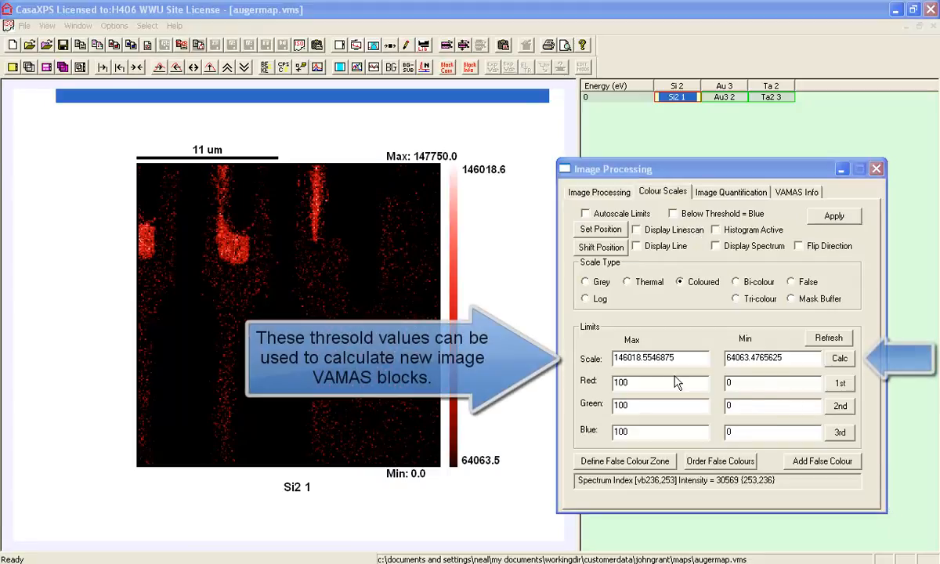
# Calculate a new image from the scale limits using the expression (vb0 CLIP_BELOW 64063.5) CLIP_ABOVE 146019.
pyautogui.click(838, 361)
pyautogui.moveTo(627, 265); pyautogui.dragTo(429, 264)
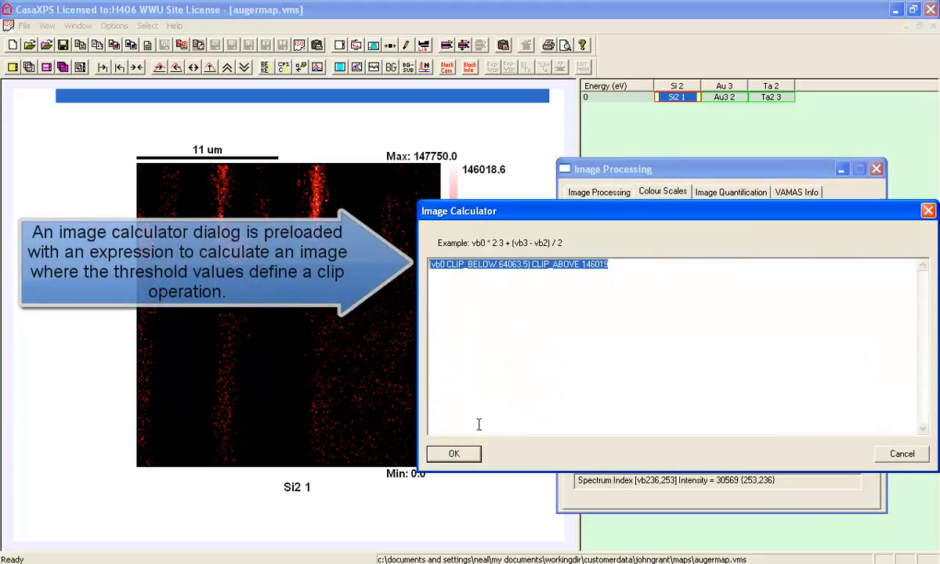
pyautogui.click(454, 455)
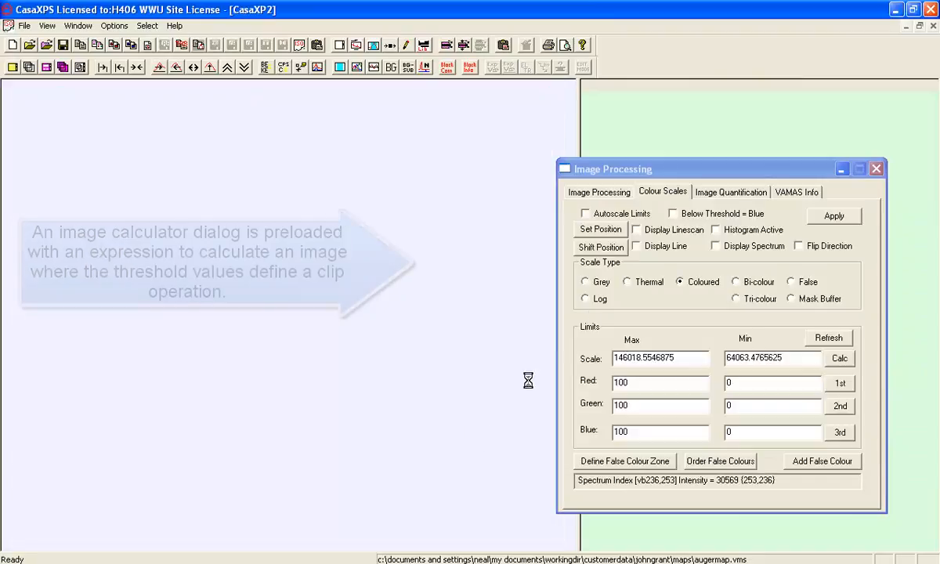